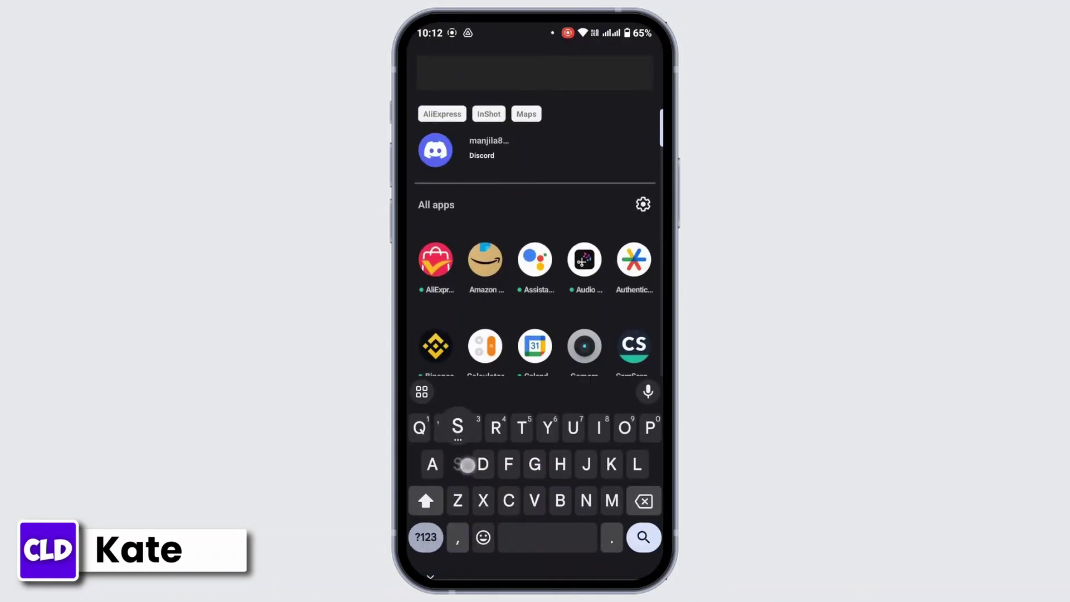
text(Set)
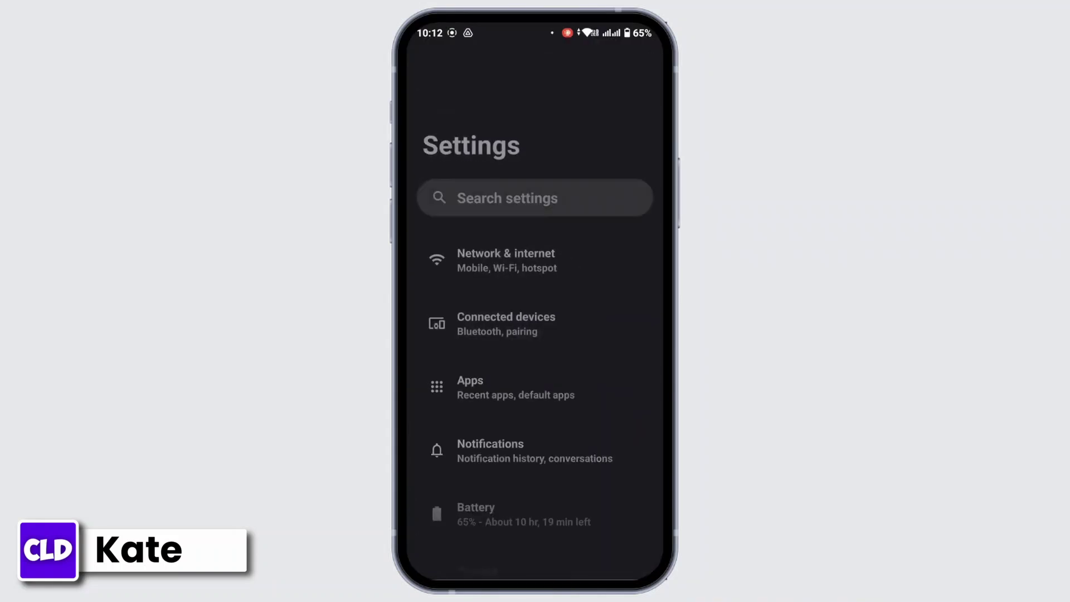
Go to the Apps page in Android Settings
click(555, 393)
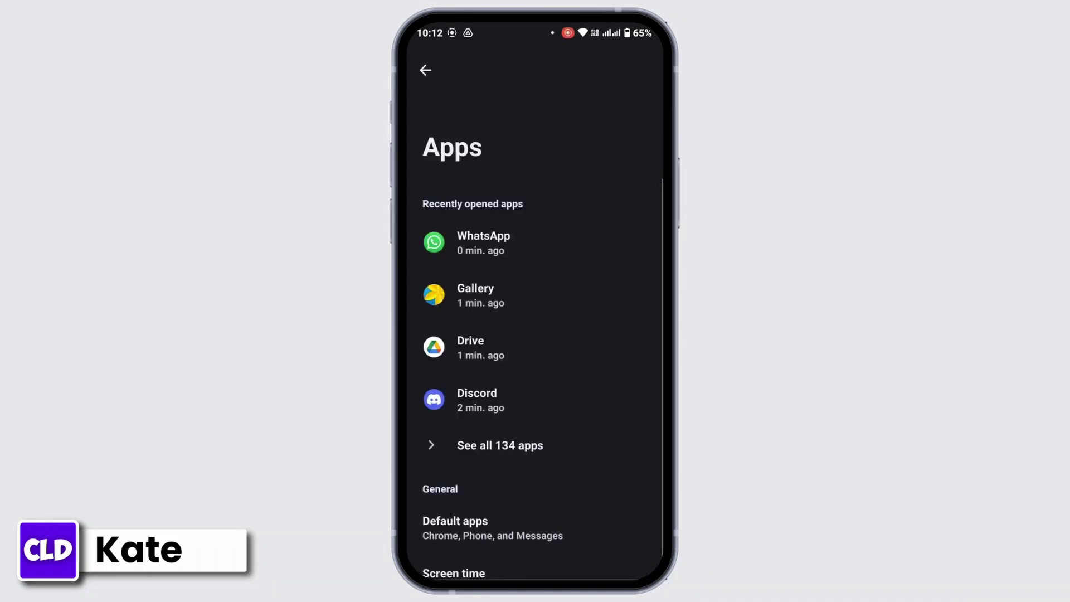
Show all 134 installed apps and select WhatsApp to reach its App info page
click(537, 446)
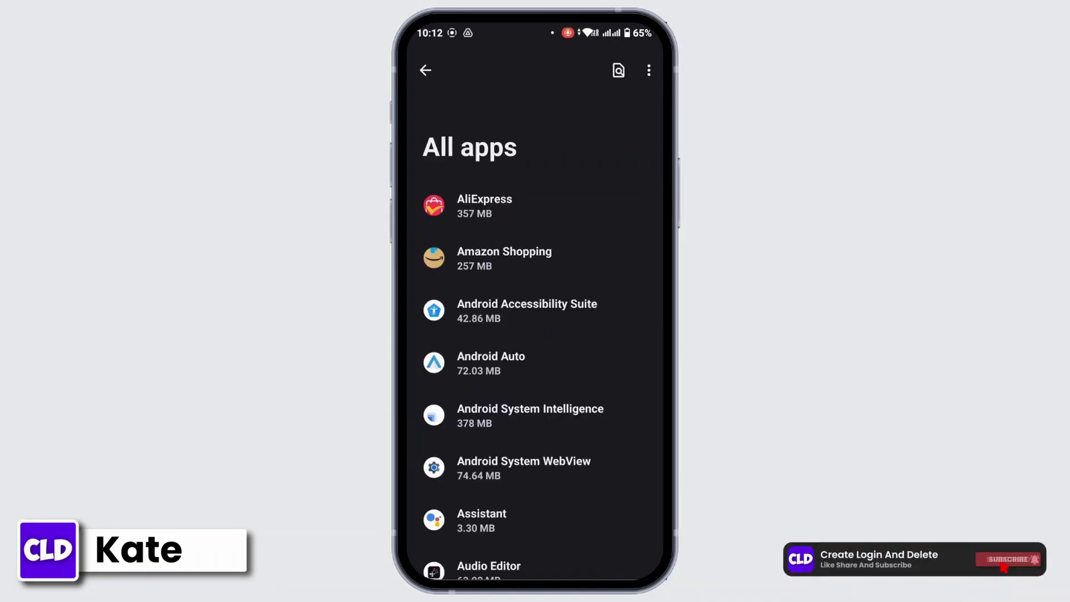
drag(602, 488, 602, 420)
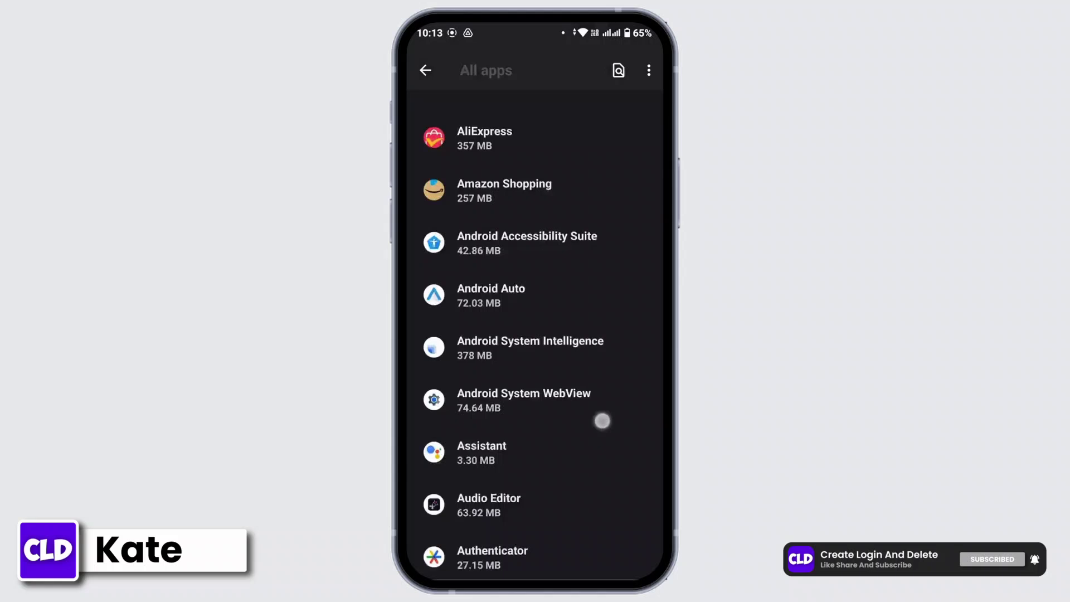
scroll(602, 420, down, 5)
scroll(597, 390, down, 5)
scroll(585, 399, down, 5)
scroll(521, 390, down, 5)
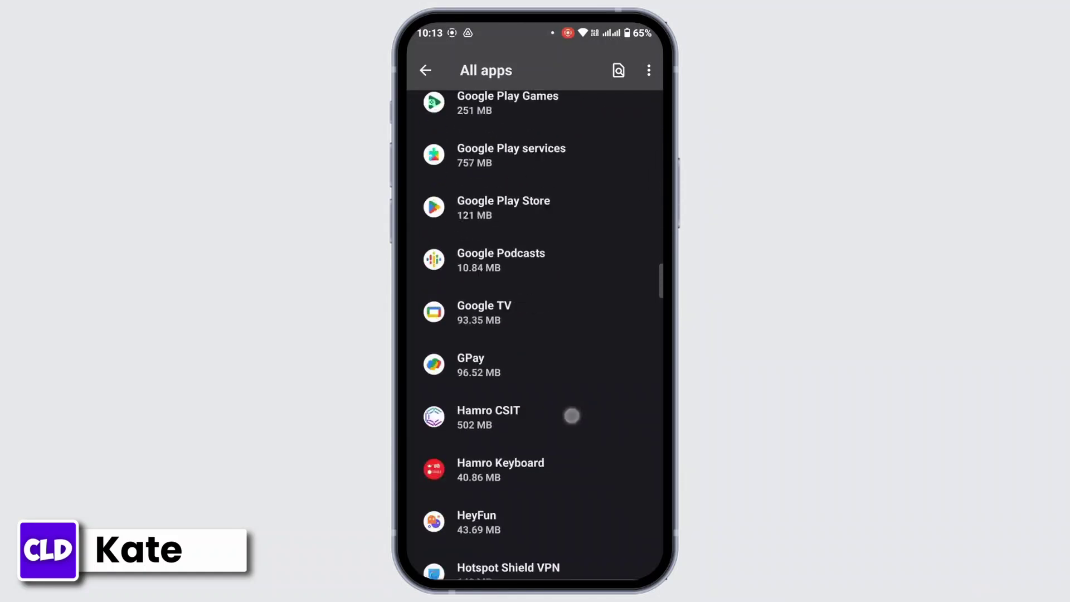
scroll(571, 415, down, 10)
scroll(575, 457, down, 10)
scroll(554, 507, up, 2)
scroll(561, 494, up, 1)
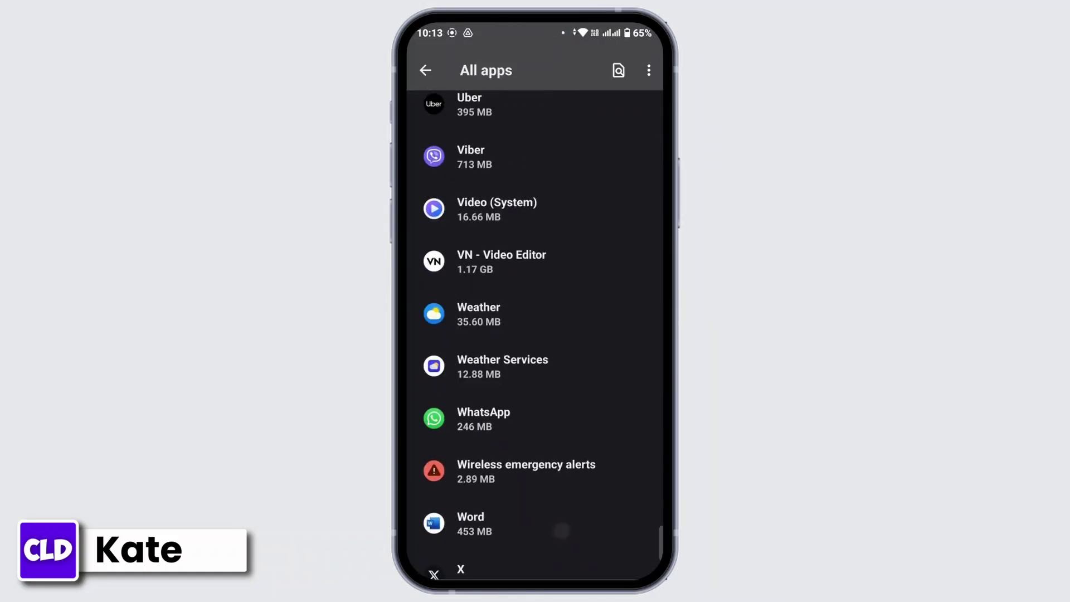
click(531, 413)
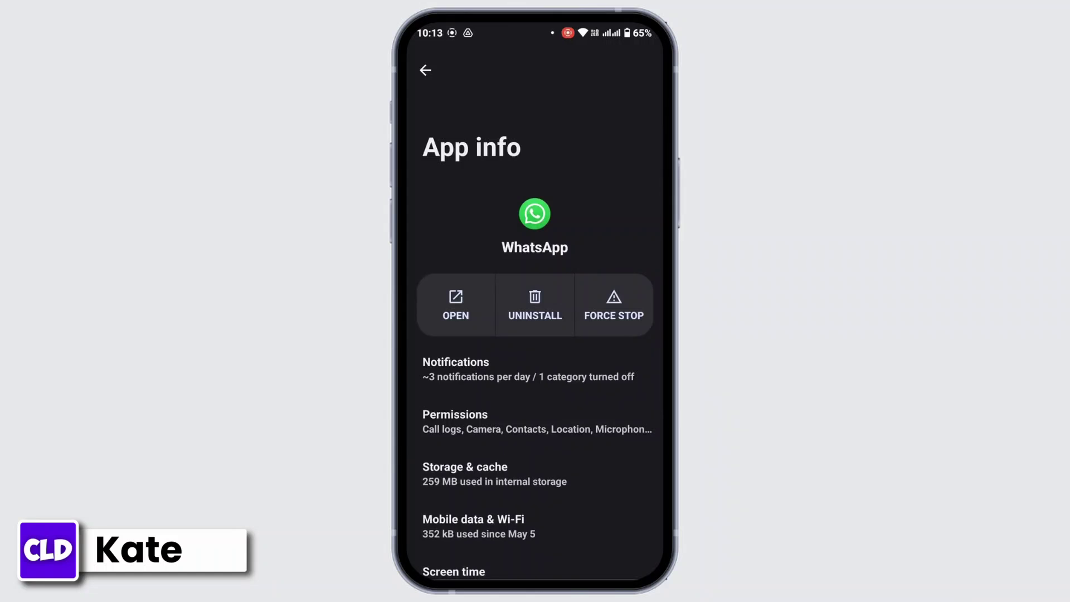
Force stop WhatsApp, then clear its cache to 0 B under Storage & cache
click(629, 306)
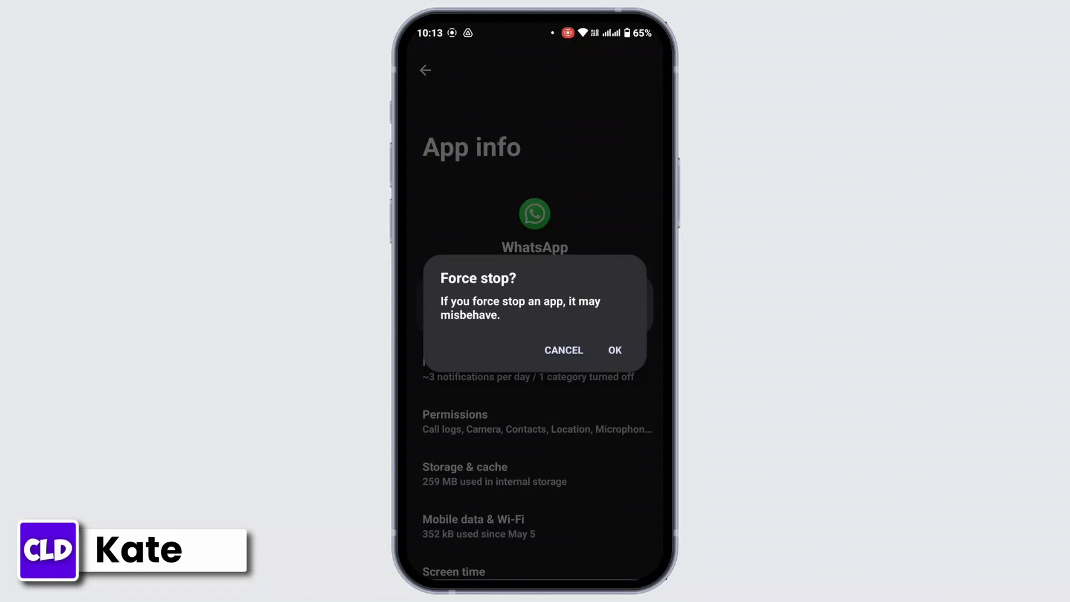
click(621, 349)
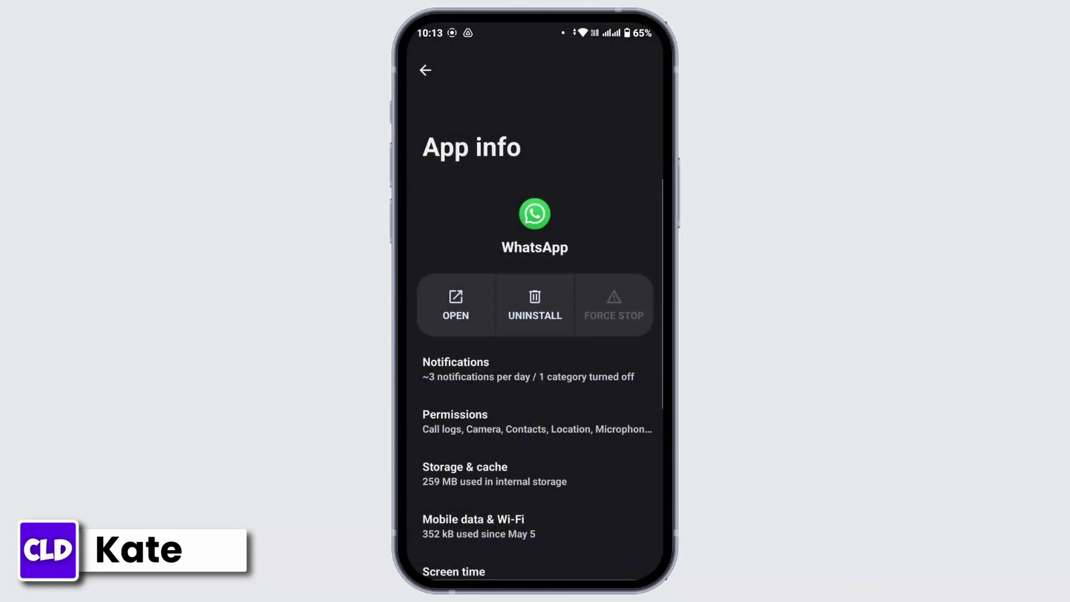
drag(598, 510, 598, 383)
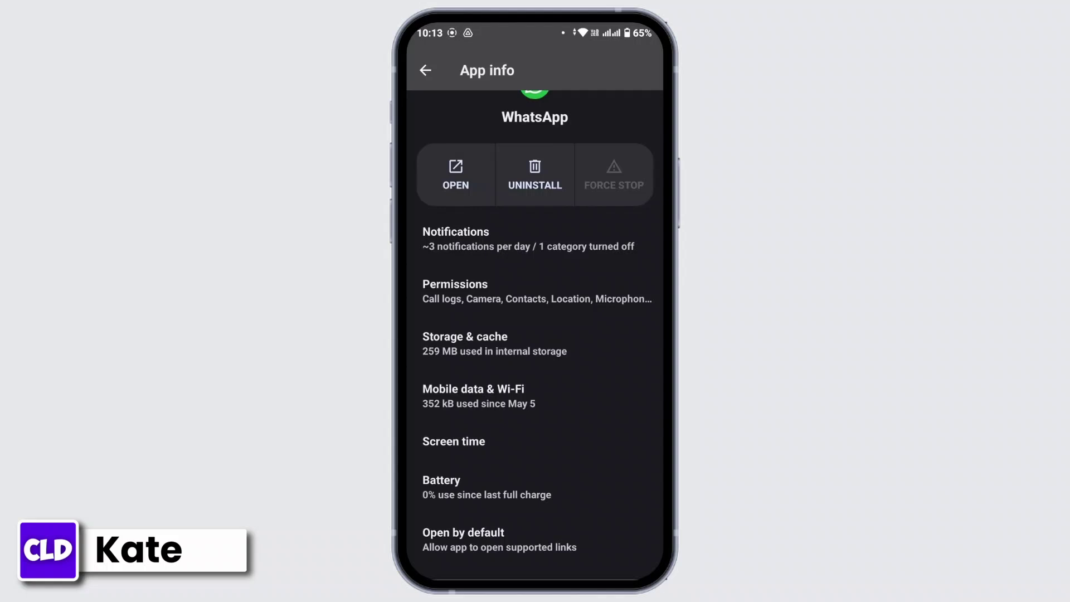
click(548, 344)
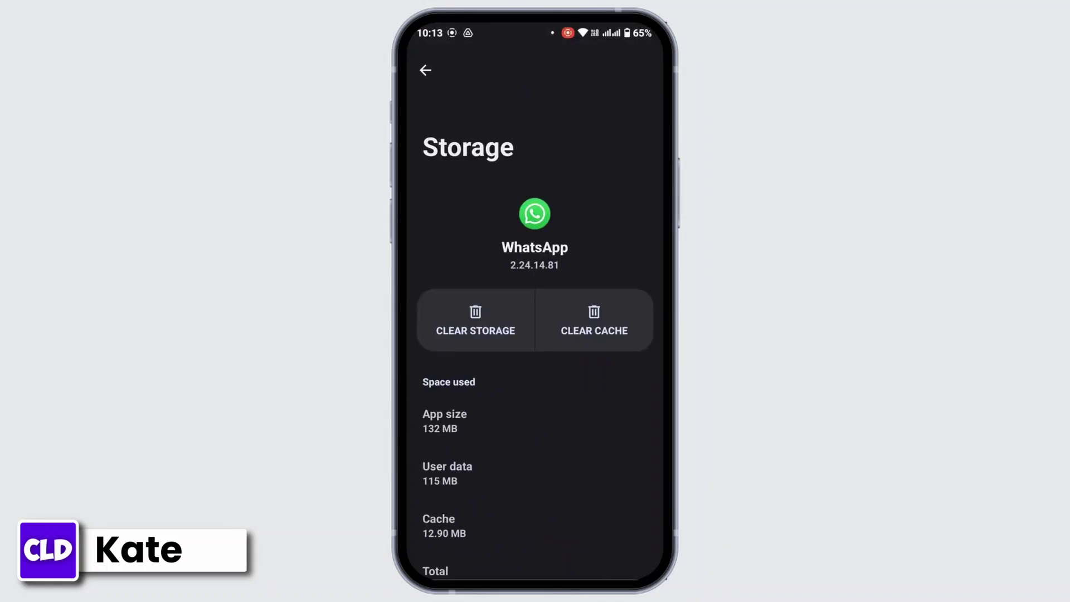
click(594, 320)
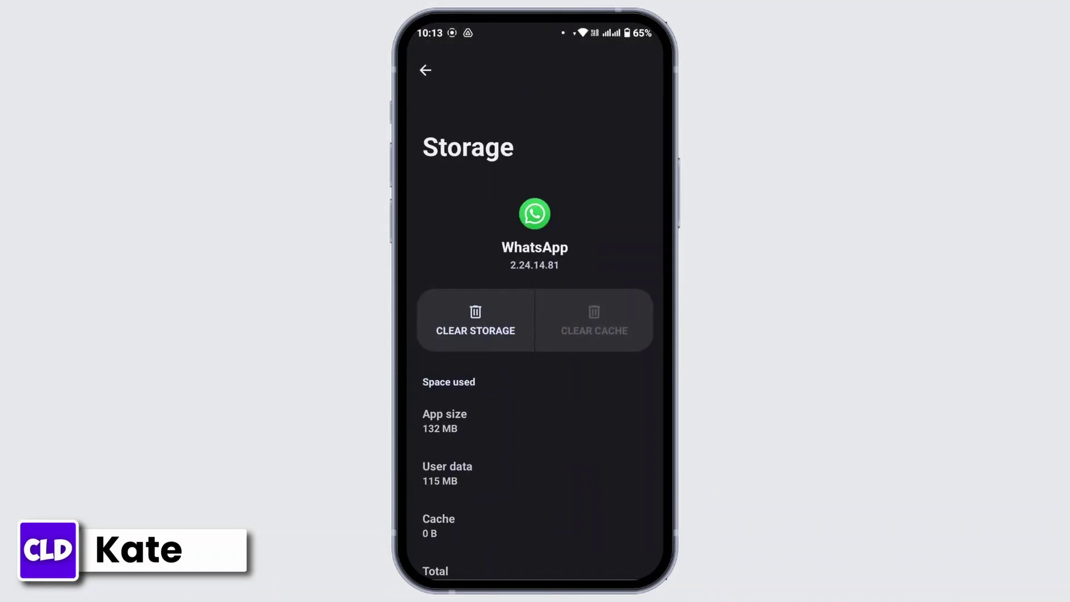